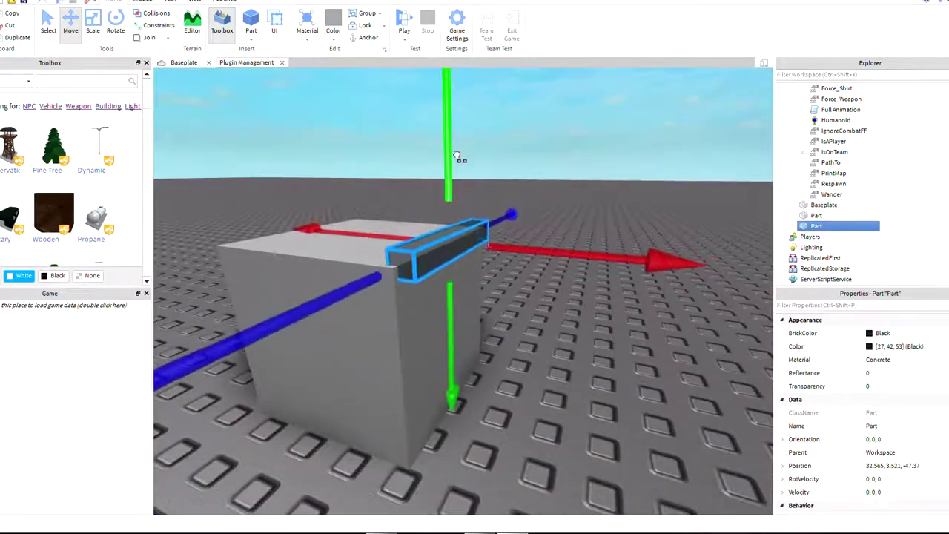
Step: Scale the black concrete bar to fit along the grey block's upper edge
key("ctrl+3")
key("a")
key("w")
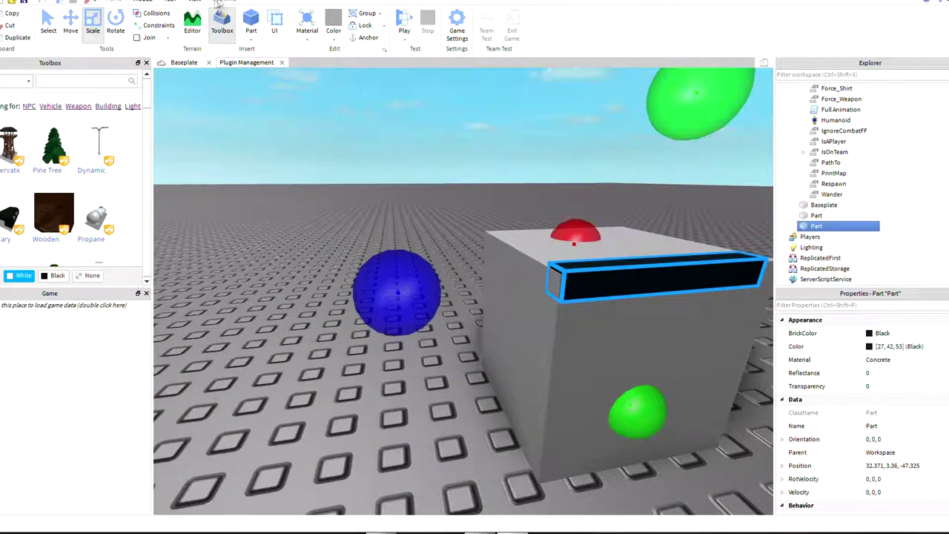
left_click(706, 29)
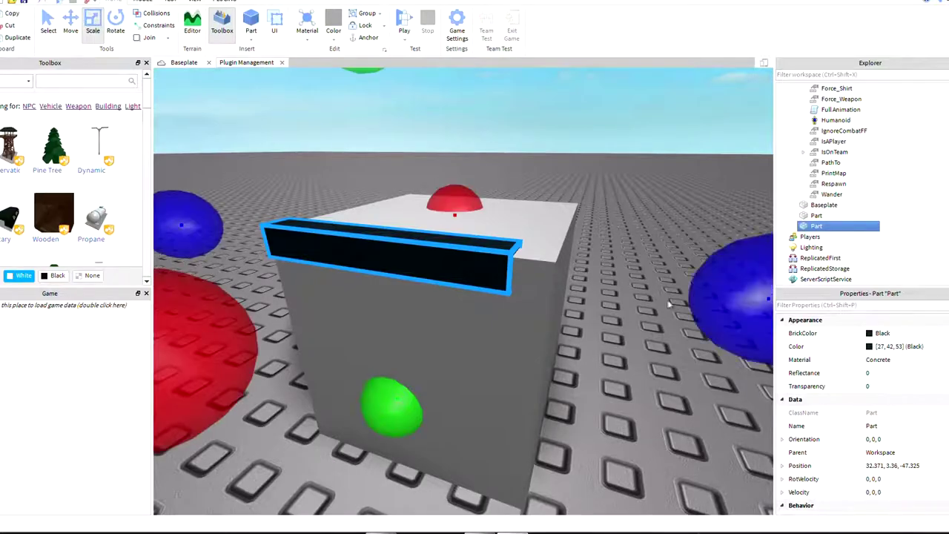
right_click_drag(668, 304, 534, 208)
Step: Duplicate the black bar and place copies, rotated where needed, along the block's other three upper edges
key("ctrl+2")
key("ctrl+d")
key("ctrl+4")
scroll(285, 130, "down", 5)
key("ctrl+d")
key("ctrl+d")
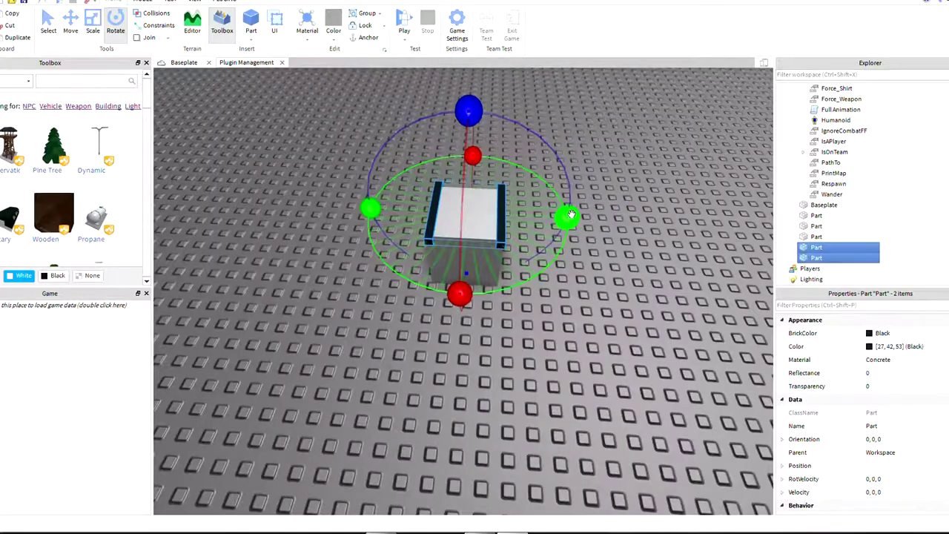
left_click(606, 185)
Step: Shorten one edge bar so its end meets the adjoining bar at the block's corner
scroll(562, 270, "up", 6)
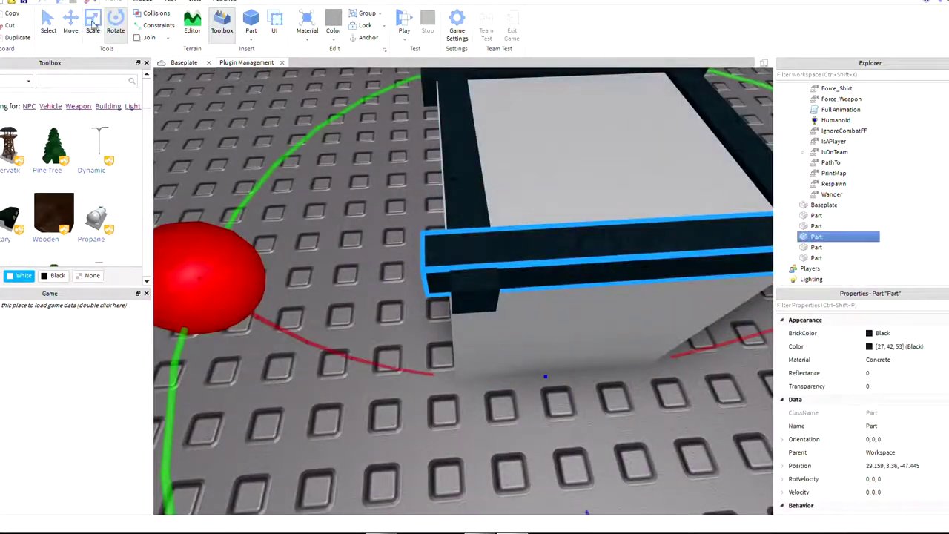
left_click(92, 24)
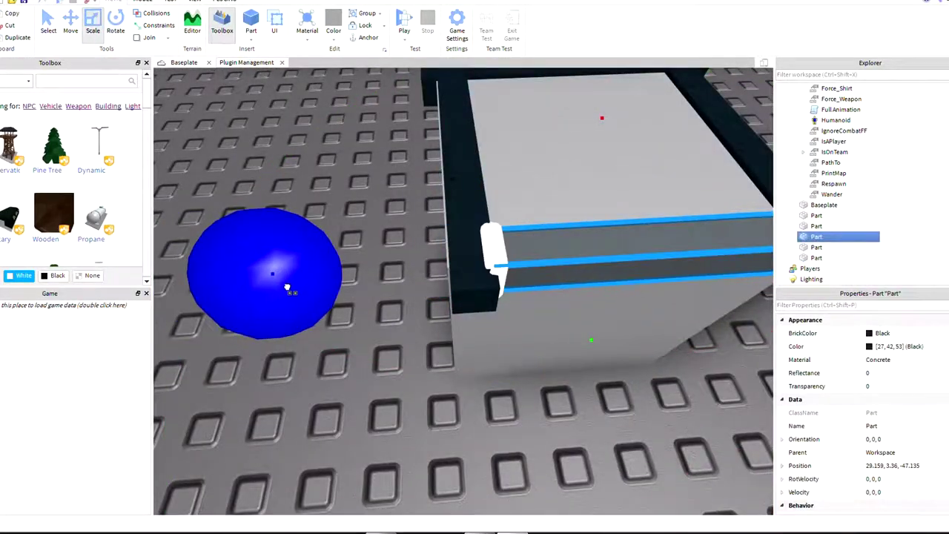
right_click_drag(557, 348, 463, 165)
left_click(477, 155)
left_click(463, 165)
scroll(464, 165, "down", 5)
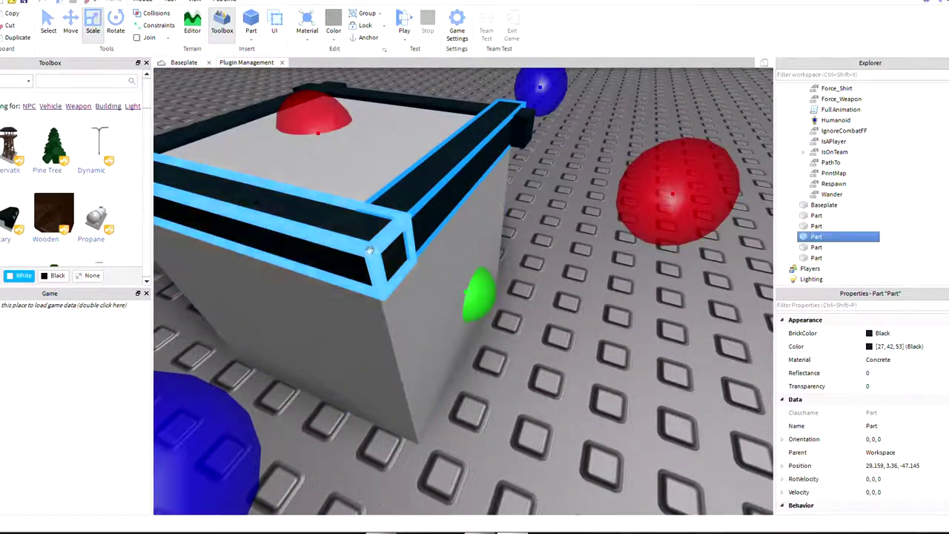
Step: Adjust the length of the perpendicular edge bar so it fits the corners of the rim
right_click_drag(369, 250, 419, 350)
left_click(433, 215)
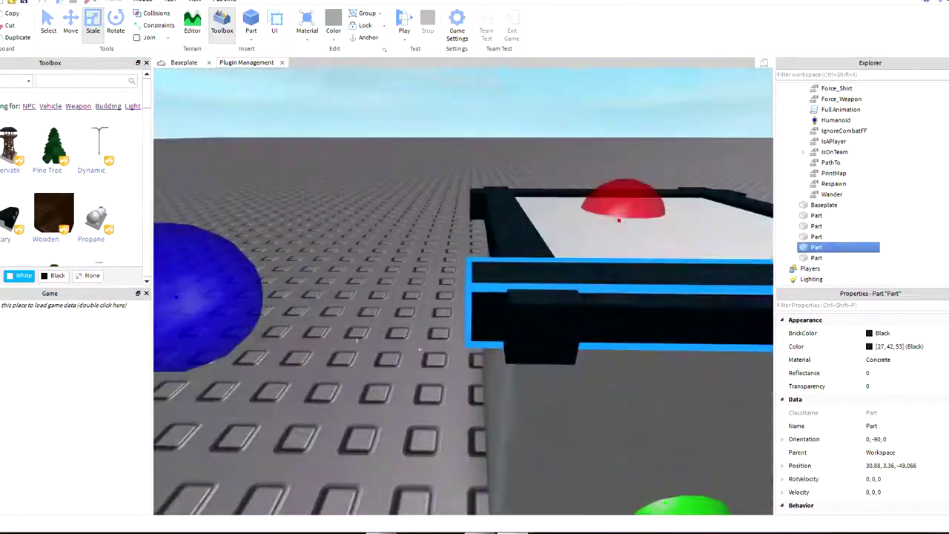
left_click(356, 304)
right_click_drag(349, 308, 482, 252)
left_click(393, 118)
left_click(402, 276)
Step: Fit the remaining bar ends so the four bars form a flush square frame around the block's top
scroll(547, 248, "up", 5)
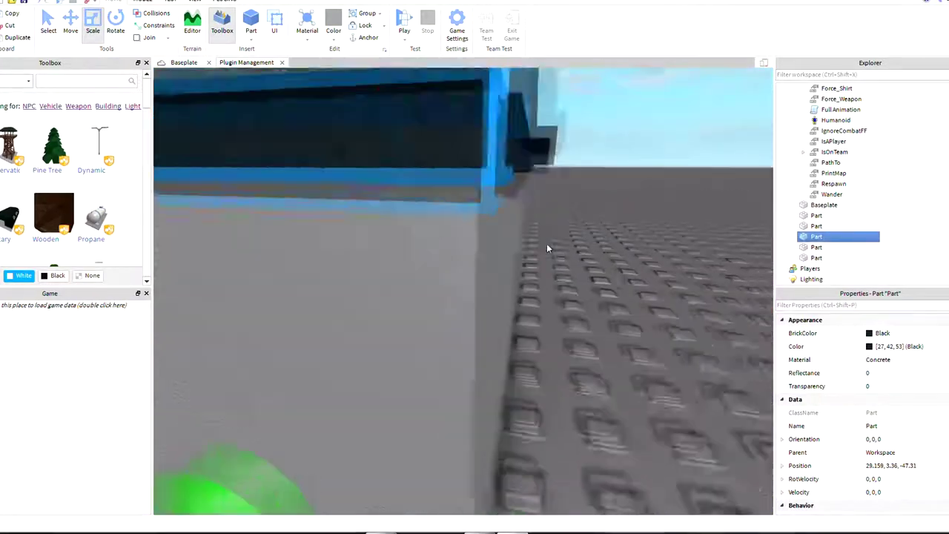
scroll(547, 248, "down", 5)
right_click_drag(547, 248, 607, 194)
left_click(607, 193)
left_click(445, 171)
scroll(445, 171, "up", 5)
right_click_drag(445, 171, 722, 354)
Step: Select the four black bars of the top frame and group them into one model
left_click(519, 245)
right_click_drag(482, 302, 542, 186)
left_click(603, 152)
left_click_drag(542, 186, 527, 265)
key("ctrl+g")
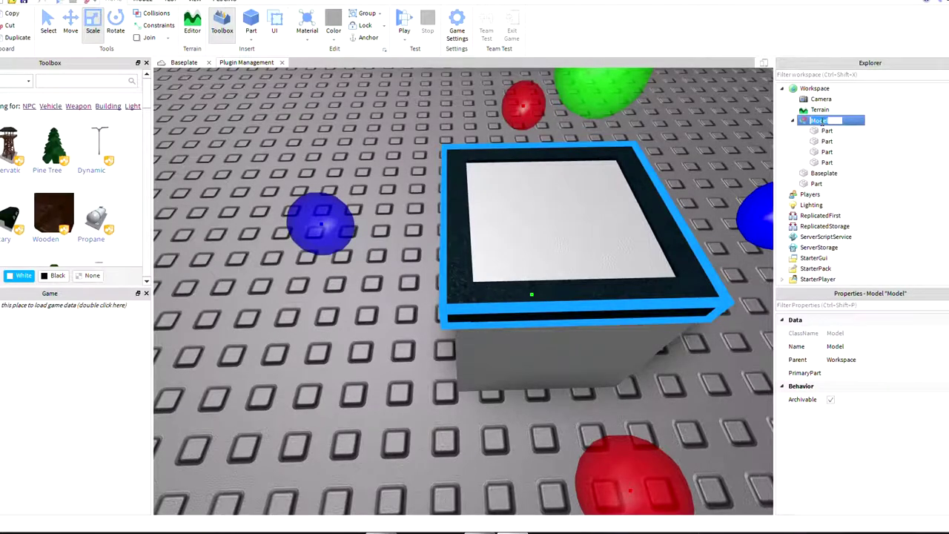
Step: Raise the block together with its top frame and place a copy of the frame around the block's base
scroll(420, 188, "down", 5)
key("ctrl+2")
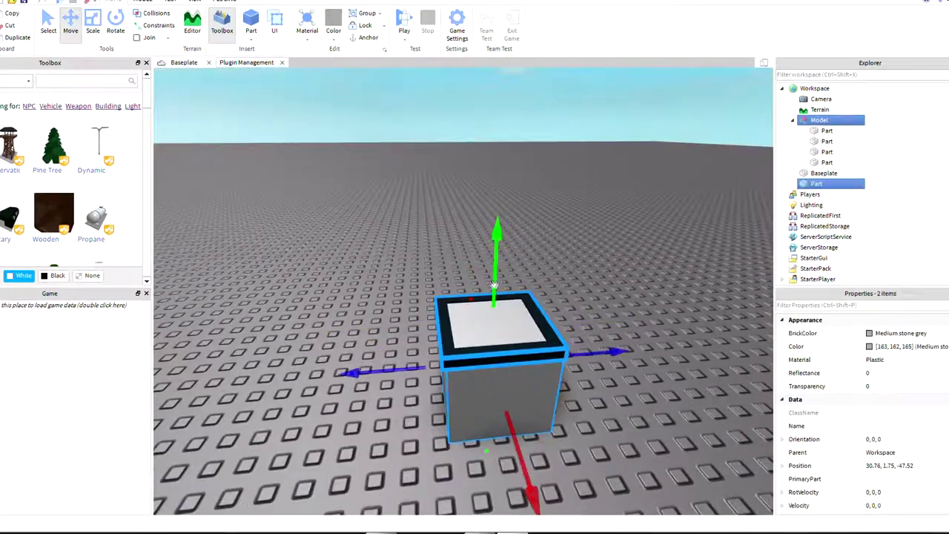
mouse_move(494, 285)
left_mouse_down()
mouse_move(510, 223)
mouse_move(512, 290)
left_mouse_up()
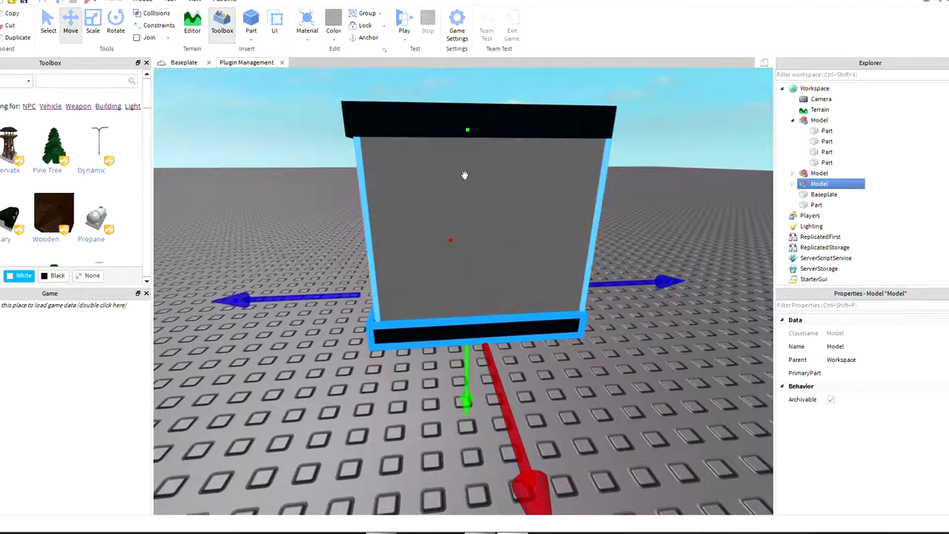
Step: Try to turn another copy of the frame upright and fit it against the block's side
mouse_move(464, 175)
left_mouse_down()
mouse_move(470, 127)
mouse_move(471, 174)
left_mouse_up()
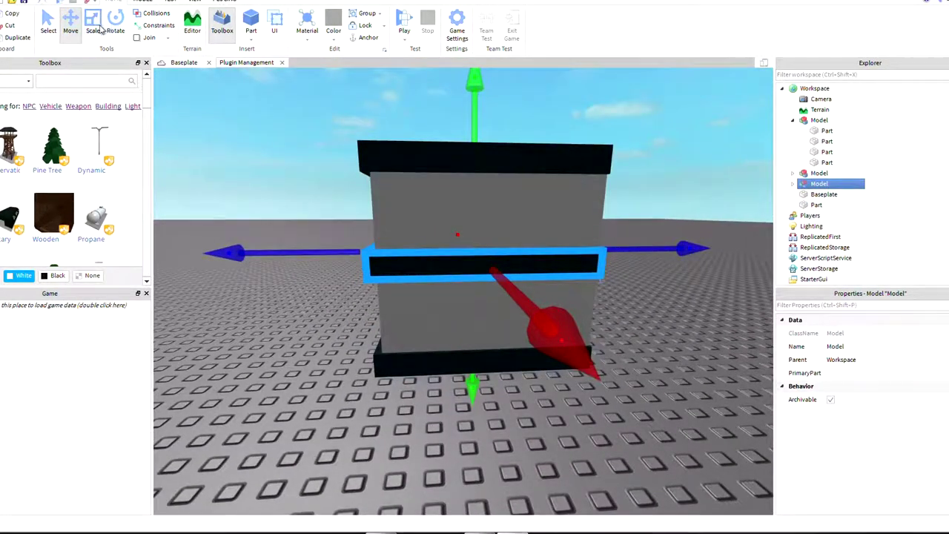
left_click(105, 26)
left_click_drag(563, 334, 445, 89)
key("ctrl+2")
right_click_drag(396, 419, 584, 355)
left_click(584, 354)
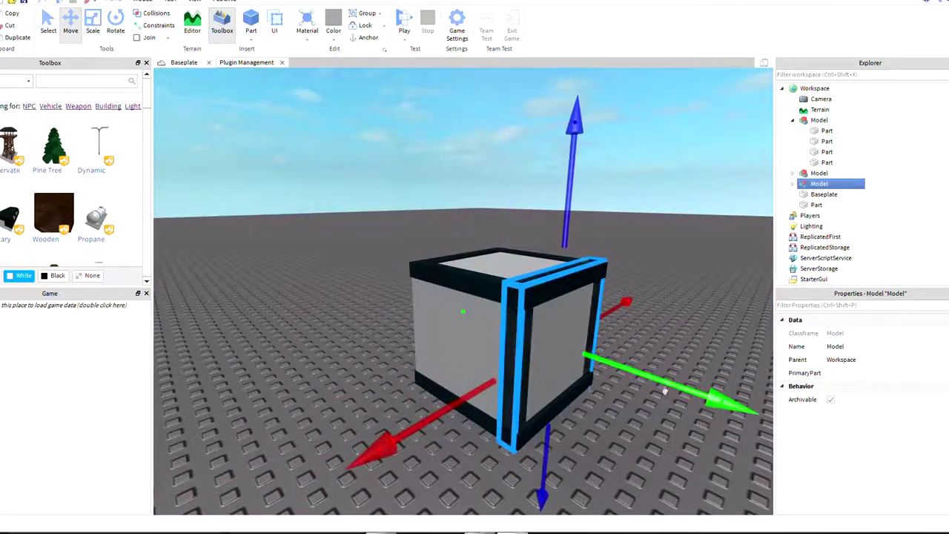
Step: Inspect the upright frame copy at the block's corners and delete it
right_click_drag(665, 391, 413, 313)
left_click(439, 402)
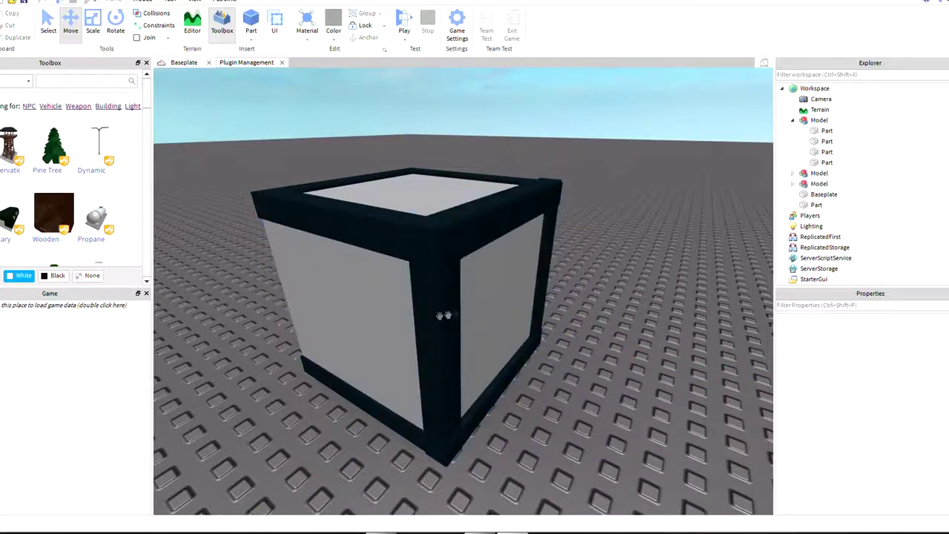
scroll(539, 320, "up", 5)
scroll(631, 318, "down", 5)
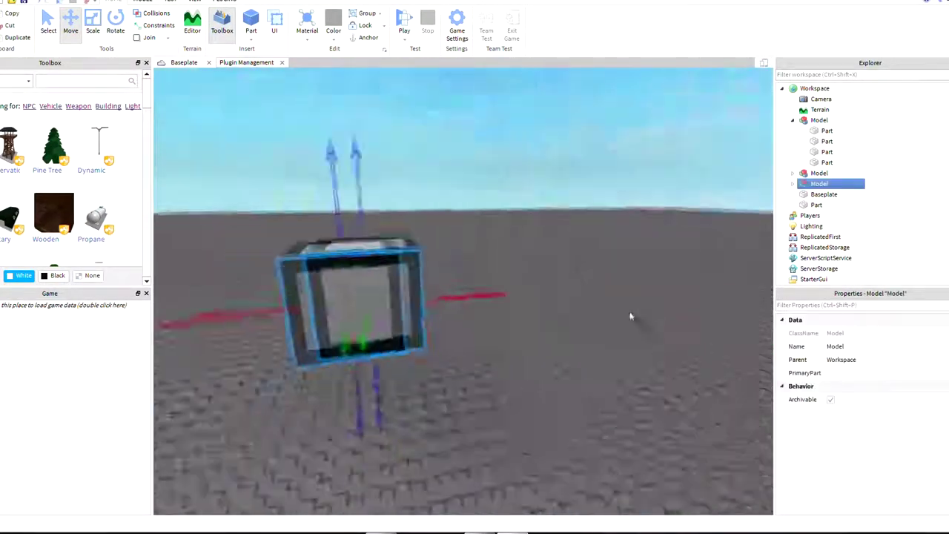
key("Delete")
Step: Copy a single frame bar, stand it upright and position it at one of the block's vertical corners
scroll(431, 315, "up", 5)
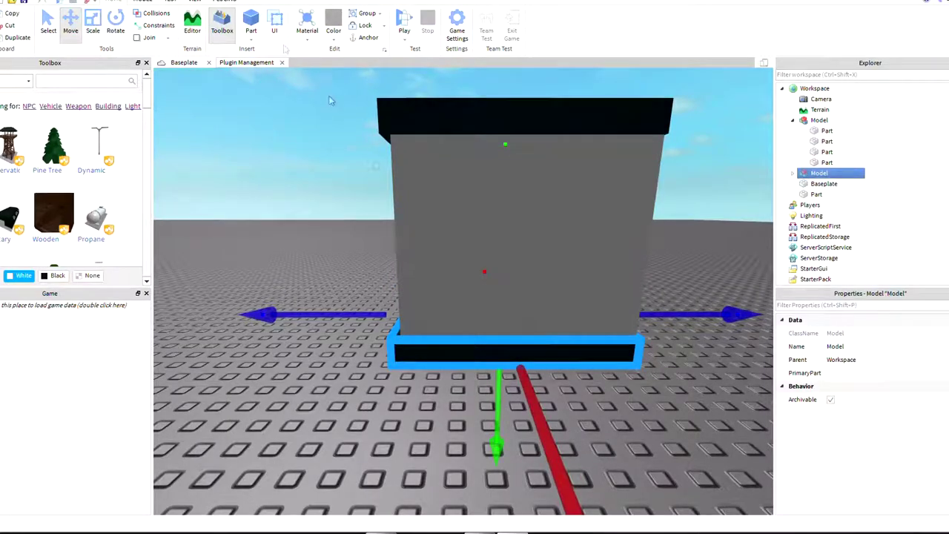
right_click_drag(501, 162, 583, 302)
scroll(483, 131, "down", 4)
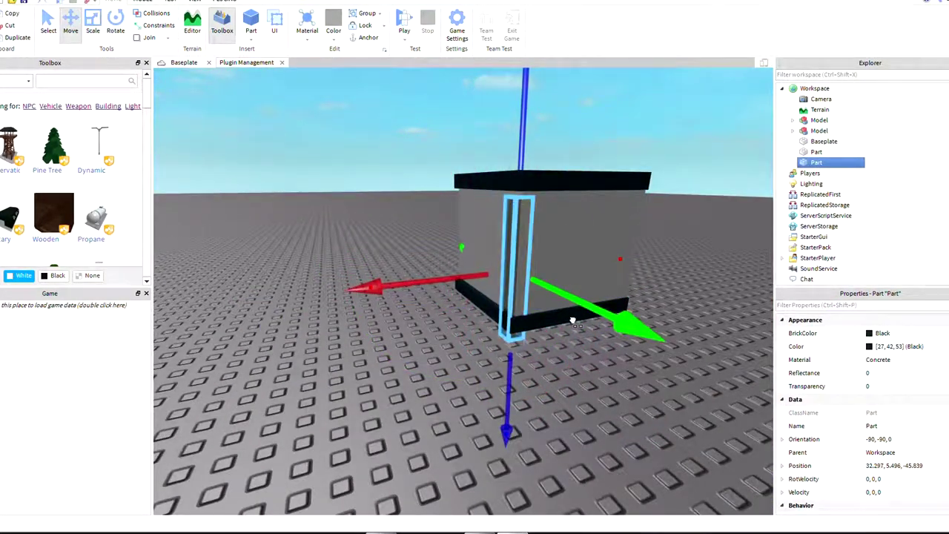
scroll(572, 321, "up", 5)
right_click_drag(561, 272, 447, 388)
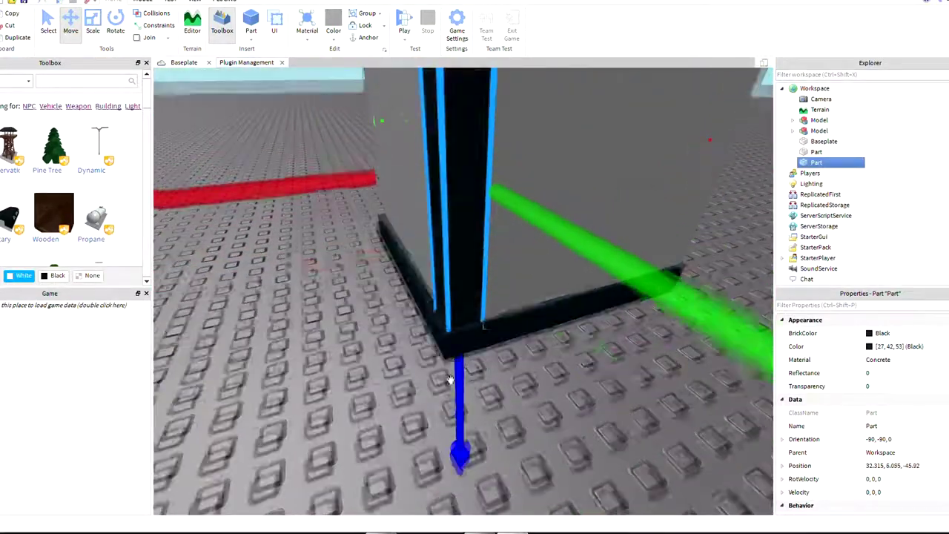
Step: Fit the upright bar between the two frames and copy it to the block's other three vertical corners
scroll(447, 389, "down", 5)
key("ctrl+3")
key("ctrl+d")
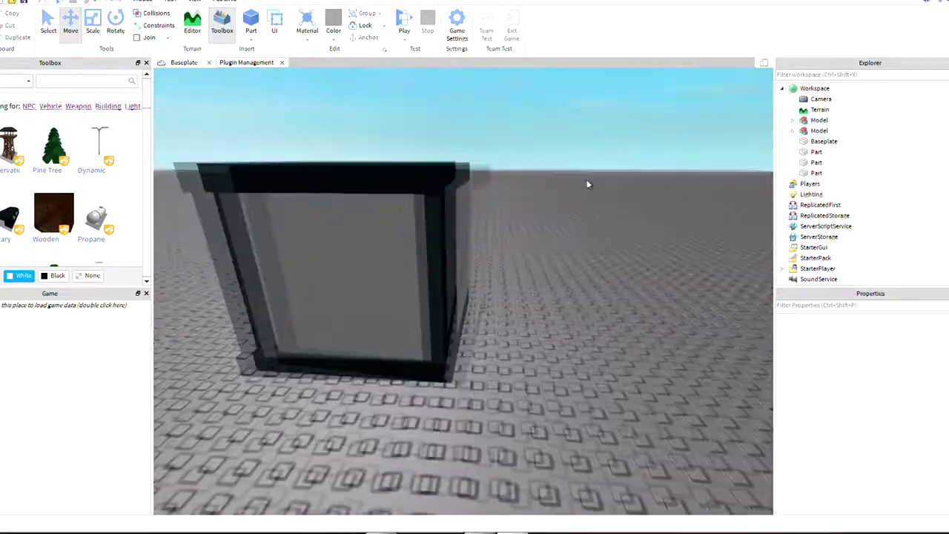
scroll(587, 184, "up", 5)
right_click_drag(586, 182, 544, 213)
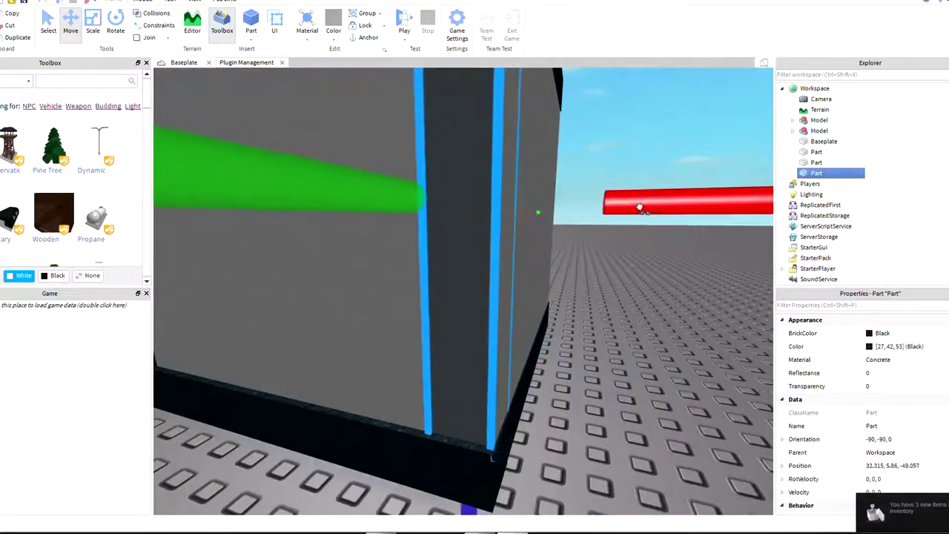
left_click(527, 376)
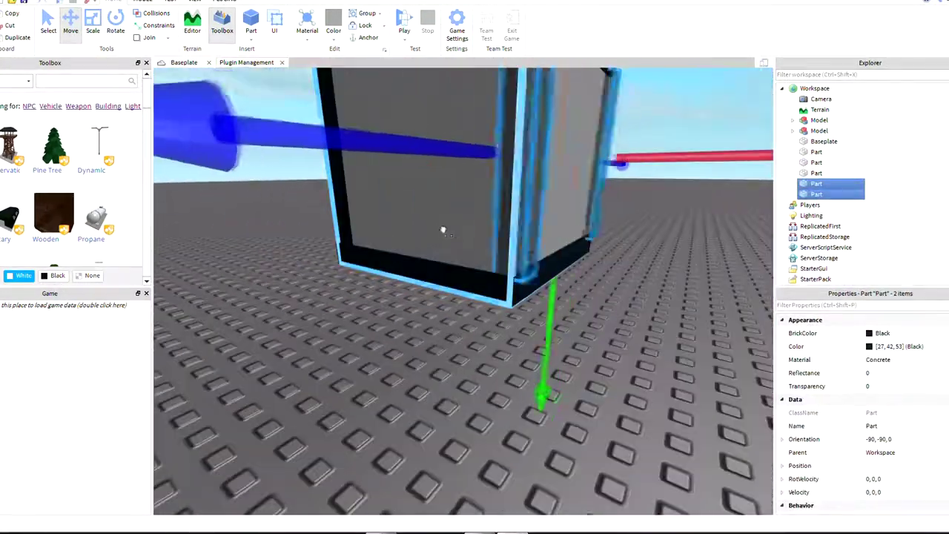
left_click(710, 251)
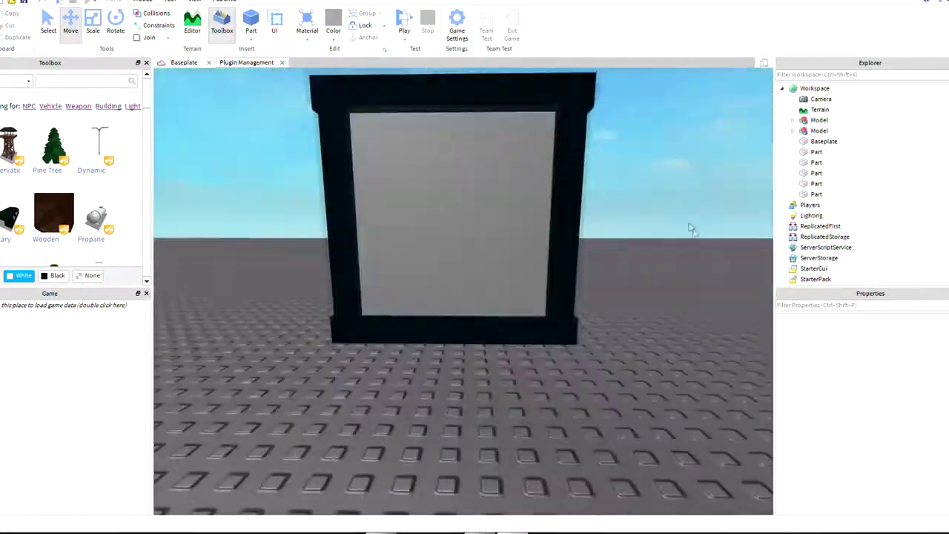
Step: Copy an upright corner bar to the middle of the block's front face as a centre post
key("ctrl+v")
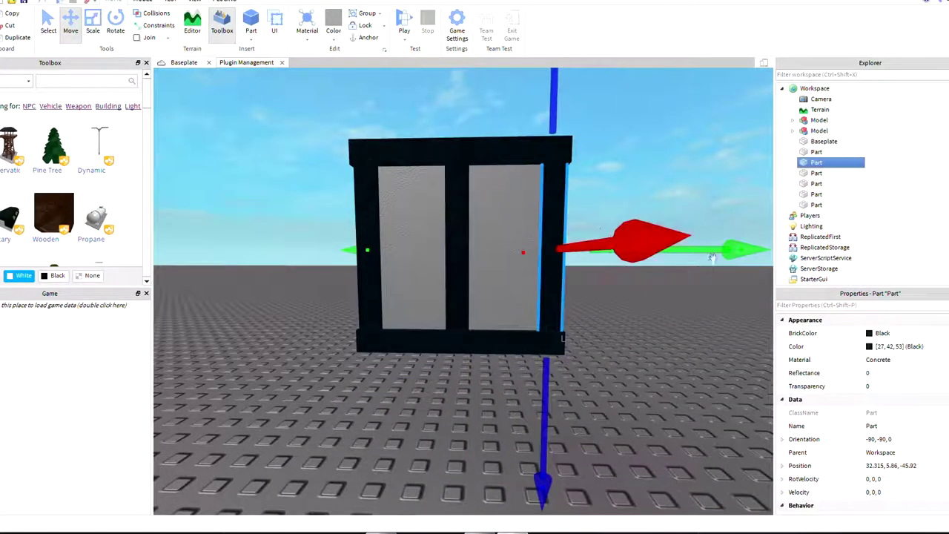
scroll(468, 202, "up", 2)
right_click_drag(468, 201, 484, 402)
Step: Add a horizontal crossbar to the front face as two halves, one on each side of the centre post
key("ctrl+4")
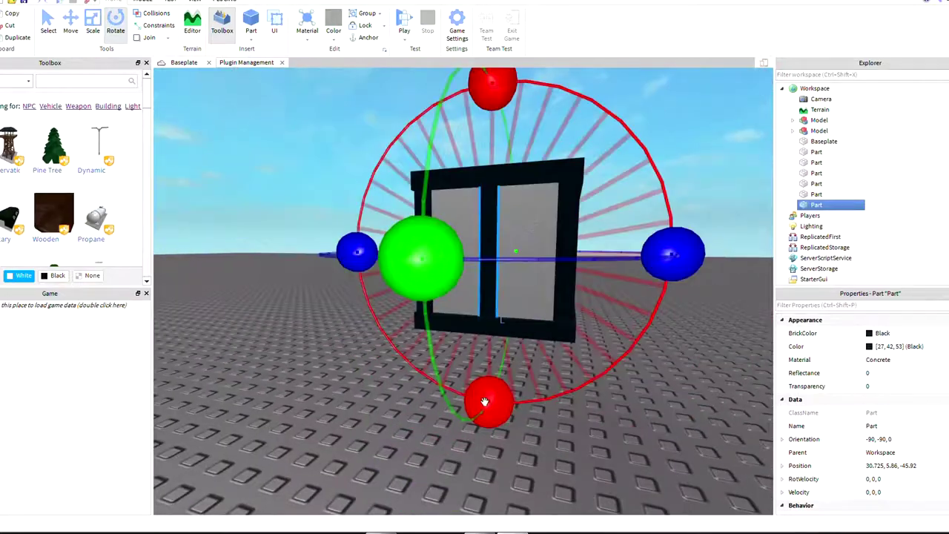
scroll(631, 200, "up", 3)
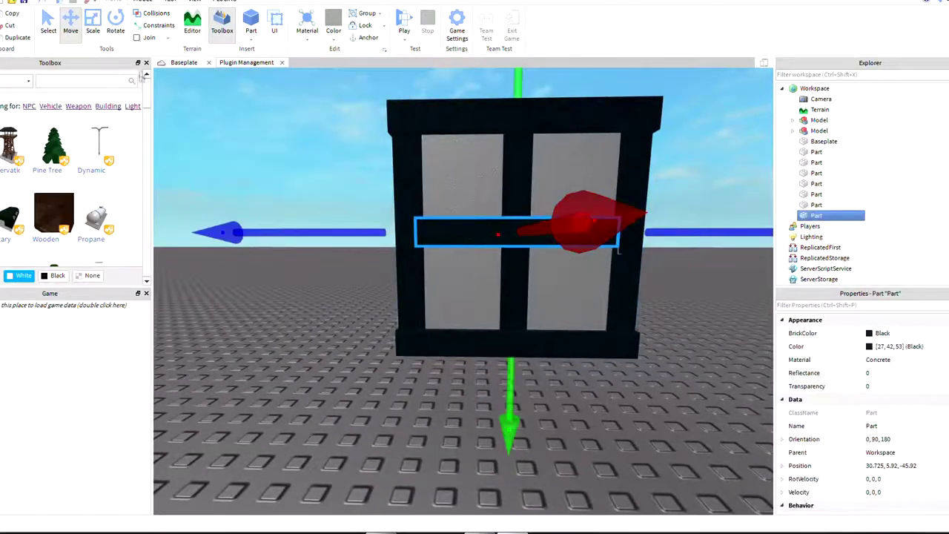
key("ctrl+3")
scroll(593, 252, "down", 2)
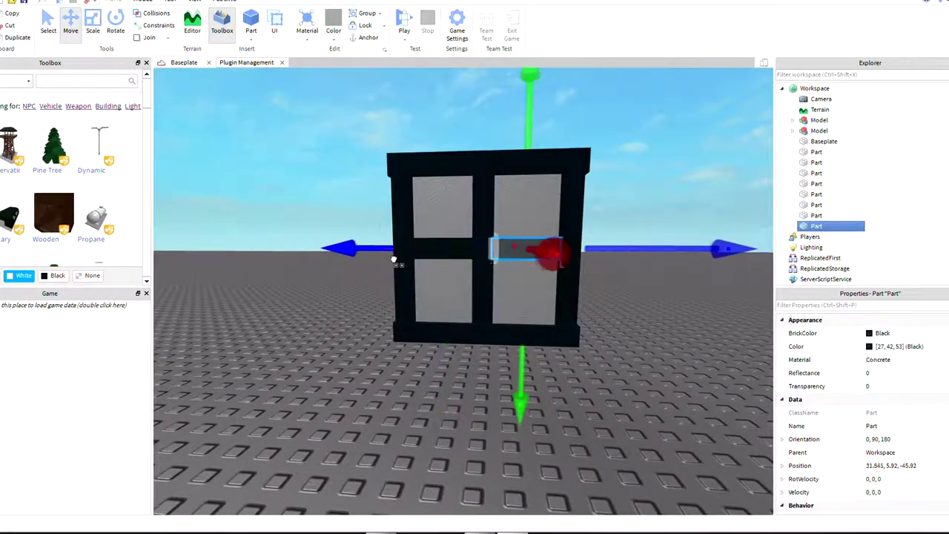
Step: Copy a crossbar half and center it over the intersection of the front cross
left_click(691, 181)
key("ctrl+v")
scroll(519, 260, "up", 3)
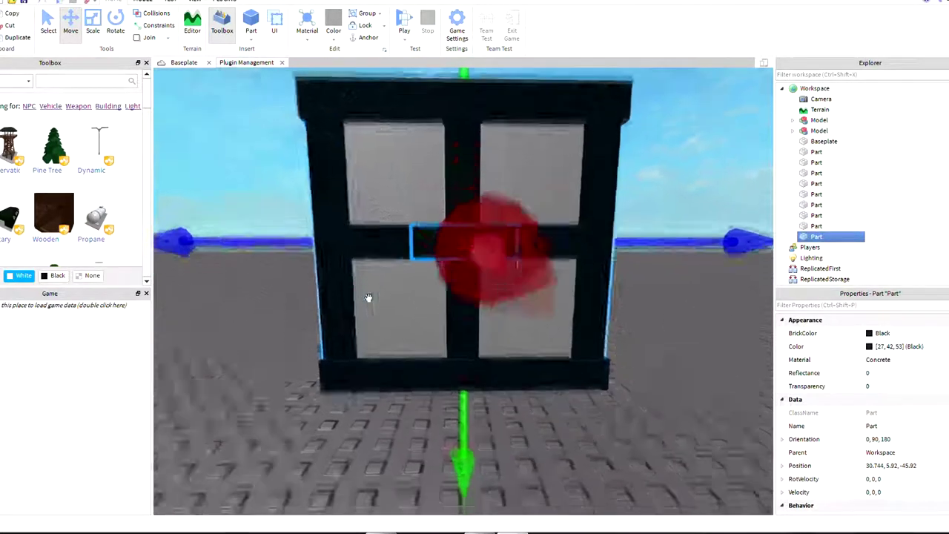
scroll(369, 297, "down", 3)
scroll(313, 212, "up", 4)
right_click_drag(314, 212, 230, 6)
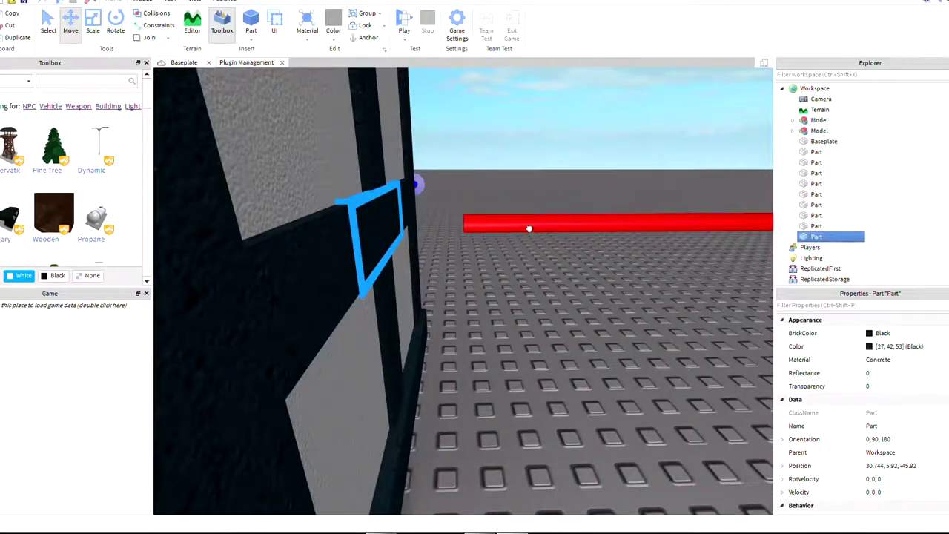
Step: Scale the center piece into a square plate standing slightly out from the front cross
key("ctrl+3")
right_click_drag(532, 162, 489, 191)
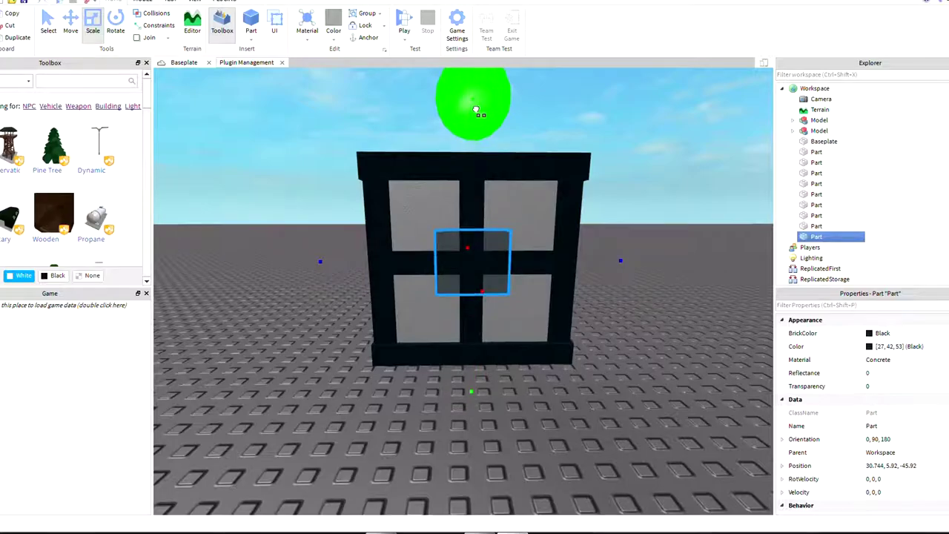
right_click_drag(477, 112, 350, 234)
scroll(446, 259, "down", 3)
right_click_drag(562, 185, 504, 208)
Step: Make the square plate glowing cyan and fit a slightly smaller black copy over its front
left_click(905, 333)
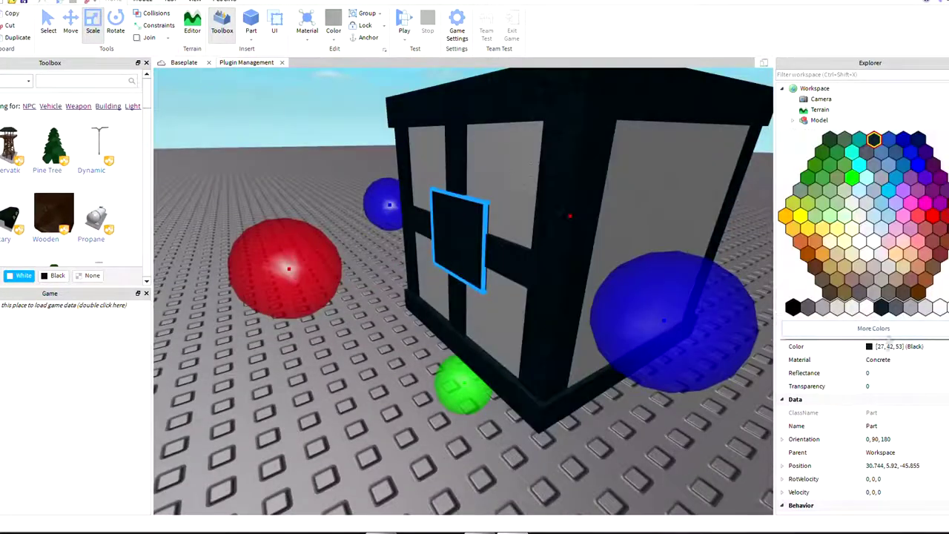
left_click(818, 182)
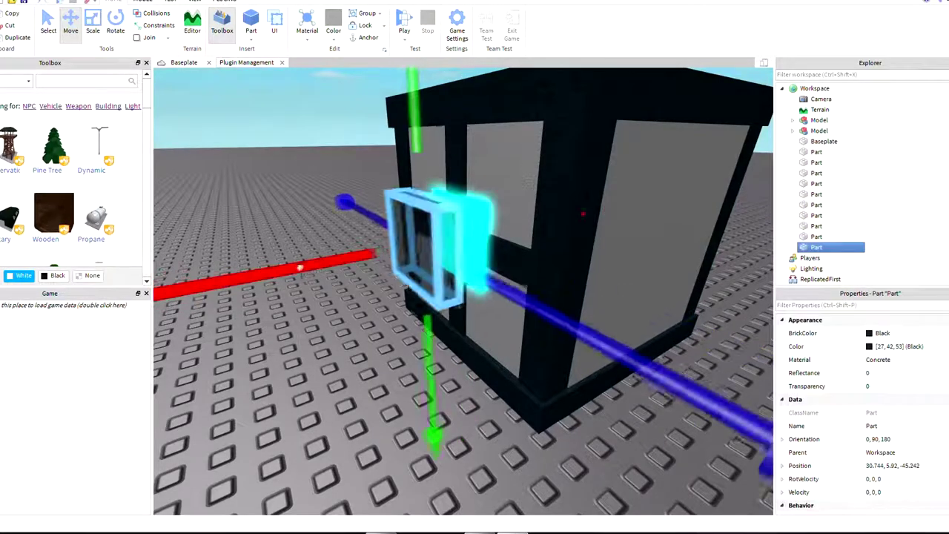
key("ctrl+3")
right_click_drag(355, 214, 421, 119)
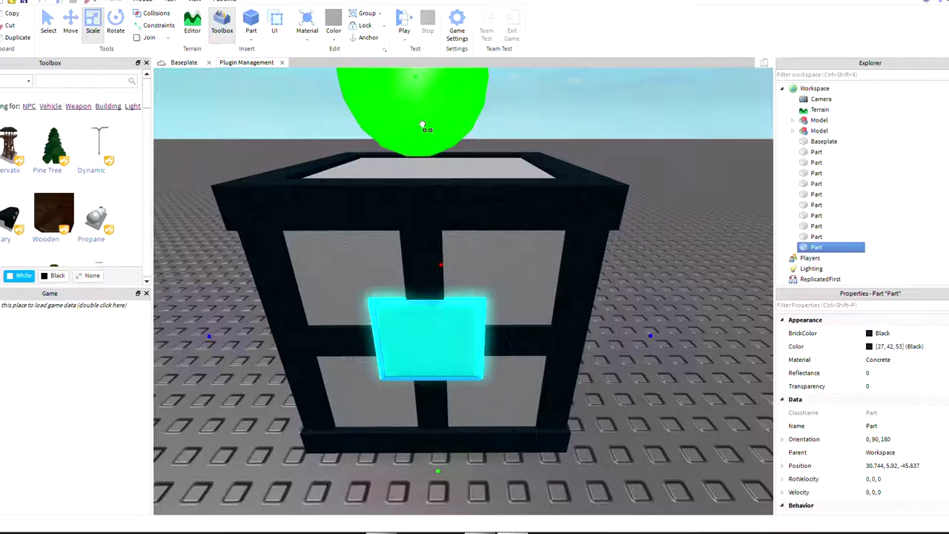
right_click_drag(427, 128, 415, 223)
Step: Select the centre post and both crossbar halves on the front face and duplicate them
left_click(445, 253)
right_click_drag(445, 253, 519, 185)
left_click(356, 182, "ctrl")
left_click(552, 164, "ctrl")
scroll(640, 141, "down", 5)
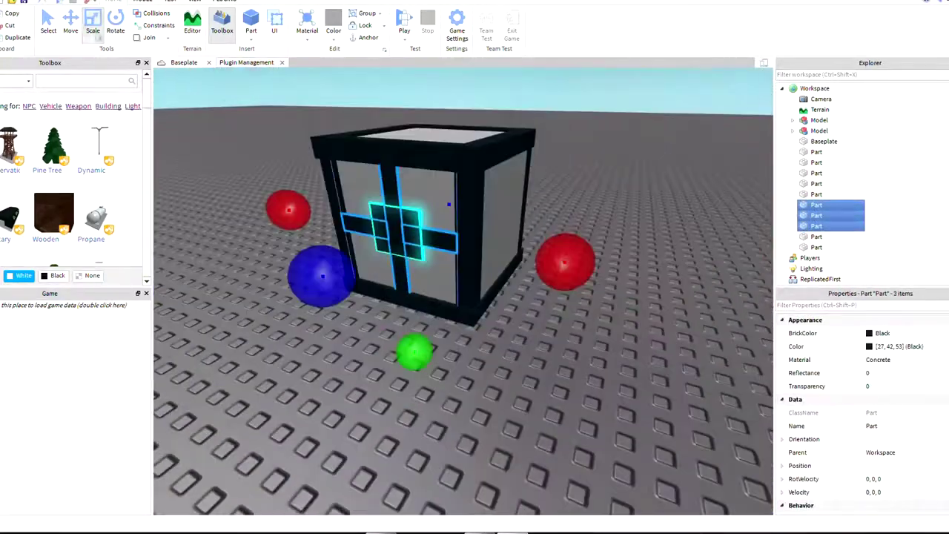
key("ctrl+d")
key("ctrl+2")
Step: Set the duplicated cross bars to Toothpaste color and Neon material
scroll(378, 170, "up", 8)
right_click_drag(377, 170, 460, 171)
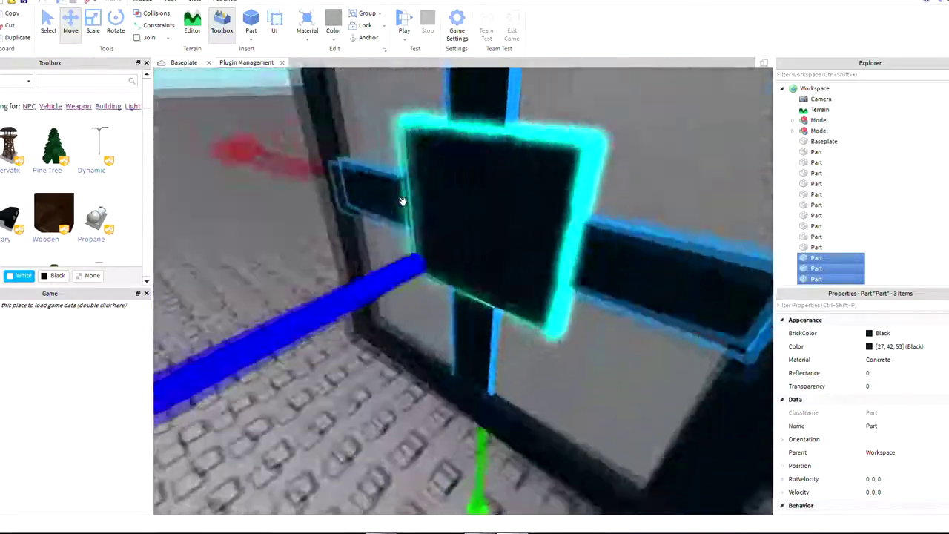
left_click(443, 146)
left_click(898, 333)
left_click(902, 361)
Step: Scale the neon copies of the centre post and right crossbar half to leave thin glowing edges beside the black bars
key("ctrl+3")
scroll(520, 297, "down", 4)
right_click_drag(519, 297, 631, 324)
right_click_drag(523, 252, 578, 191)
left_click(540, 325)
scroll(541, 325, "down", 3)
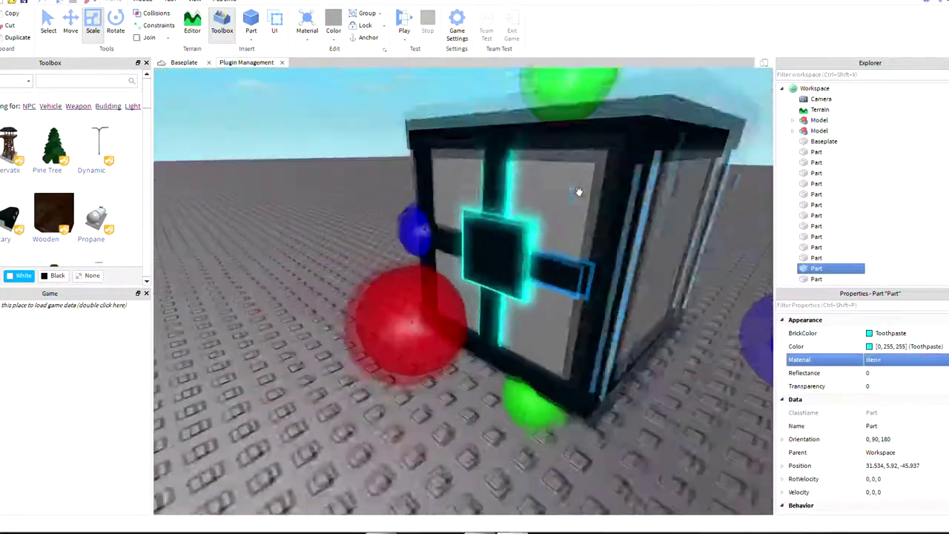
right_click_drag(564, 104, 487, 161)
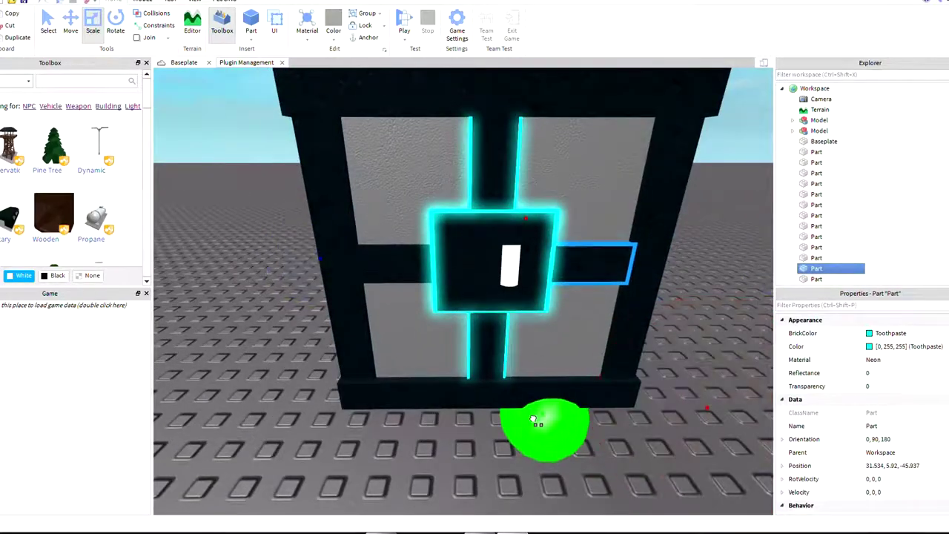
scroll(409, 257, "up", 5)
scroll(410, 257, "down", 5)
Step: Give the front cross's left crossbar half matching glowing cyan edges
left_click(816, 258)
left_click(890, 333)
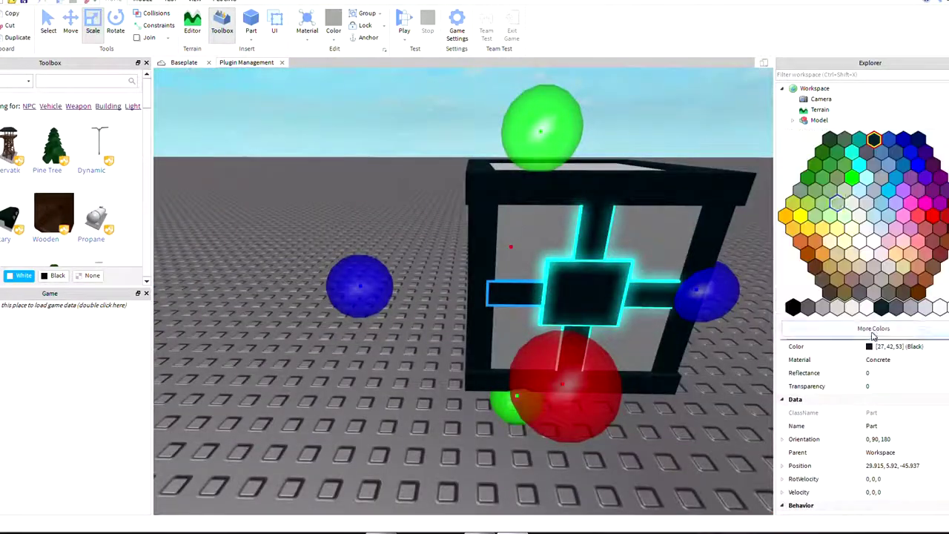
left_click(804, 216)
right_click_drag(540, 150, 561, 185)
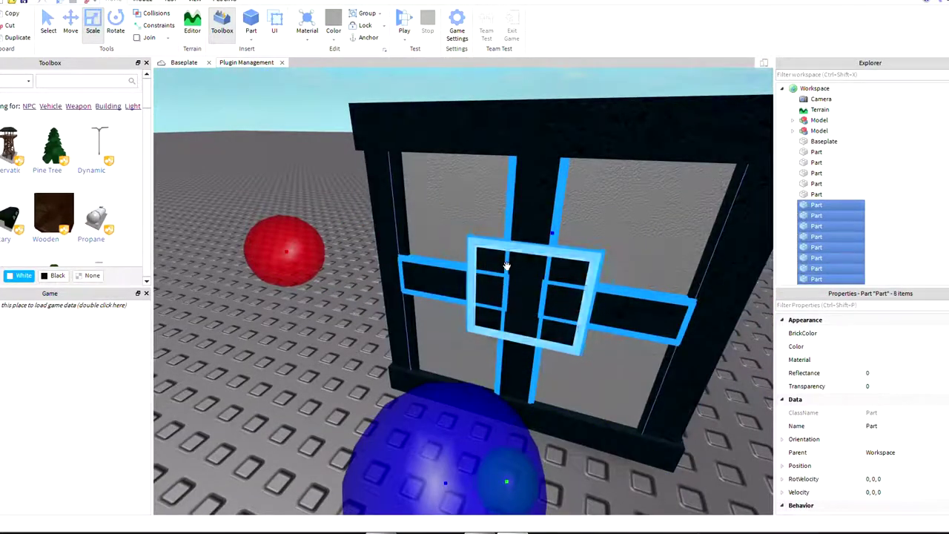
Step: Group the eight front cross pieces into a model and fit a rotated duplicate onto the adjacent side face
key("ctrl+g")
right_click_drag(507, 265, 519, 264)
scroll(532, 264, "down", 5)
scroll(467, 299, "up", 5)
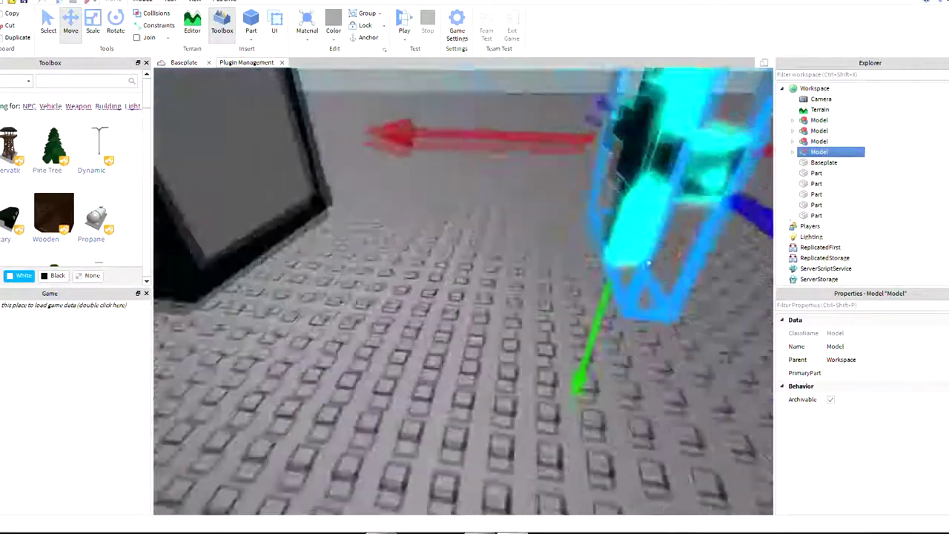
key("ctrl+4")
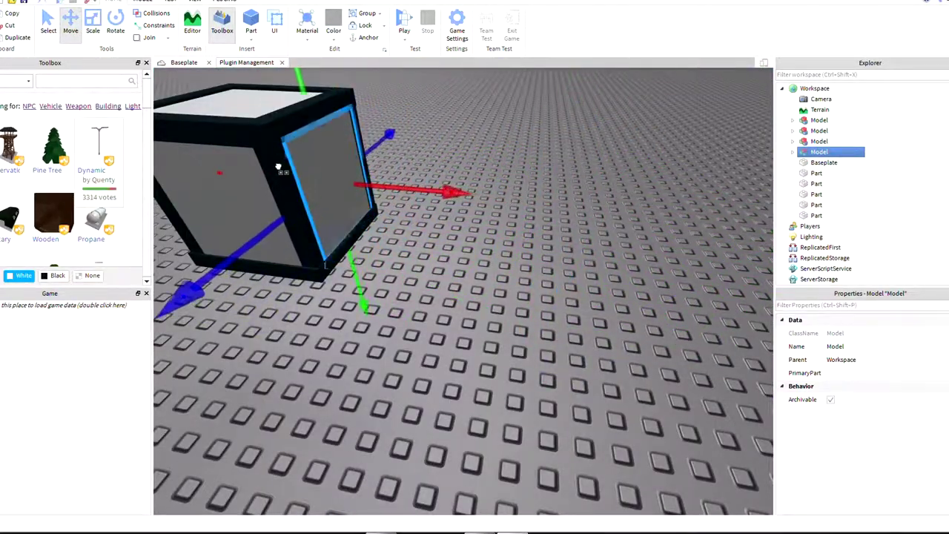
right_click_drag(282, 169, 510, 209)
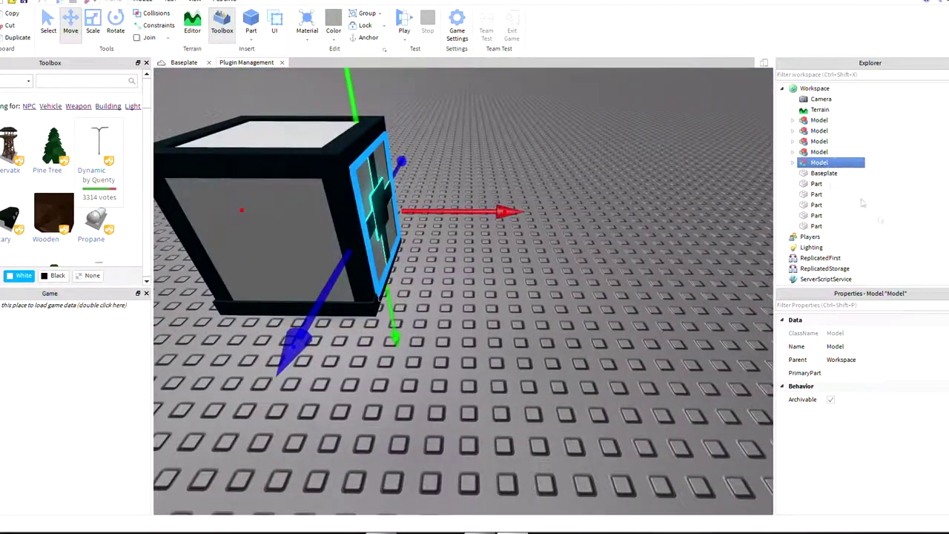
Step: Move another duplicate of the cross model onto the opposite side face of the crate
key("ctrl+2")
right_click_drag(391, 211, 391, 212)
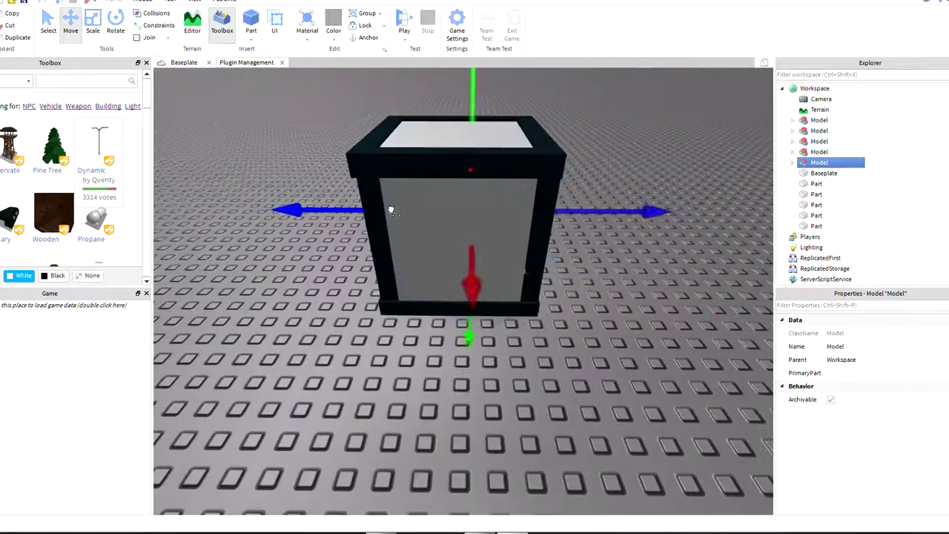
scroll(625, 245, "up", 3)
mouse_move(626, 244)
right_mouse_down()
mouse_move(655, 178)
mouse_move(632, 230)
right_mouse_up()
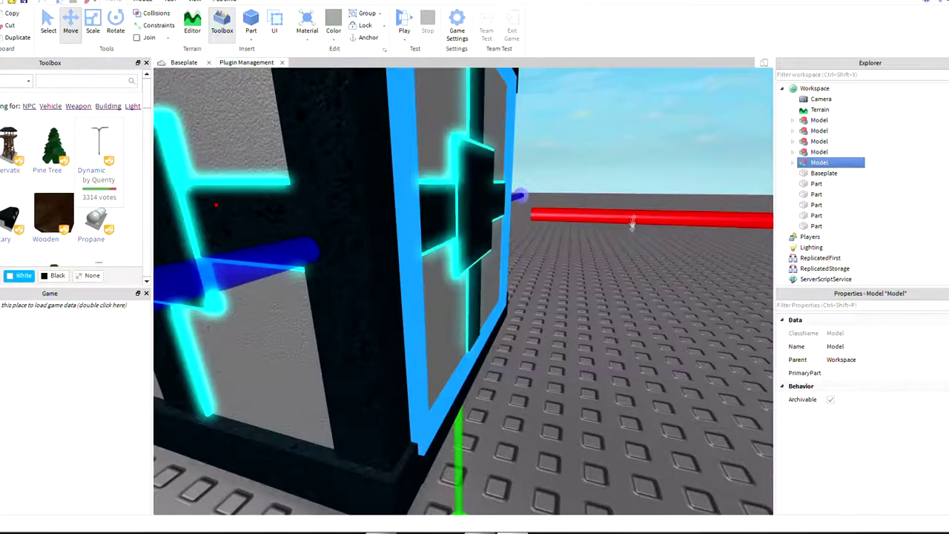
left_click(632, 224)
Step: Thicken the crate's vertical corner posts slightly outward so they cover the ends of the crossbars
scroll(632, 224, "down", 5)
right_click_drag(544, 285, 544, 286)
key("ctrl+3")
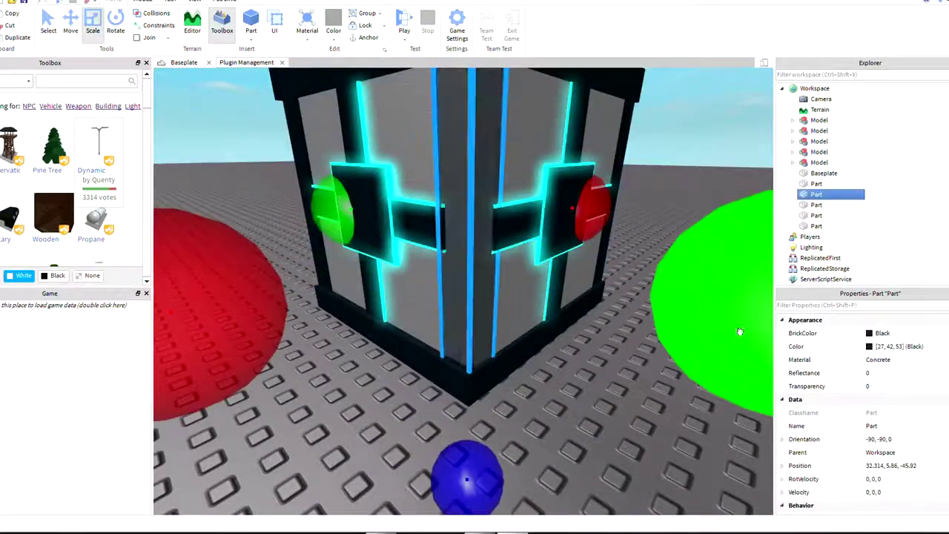
left_click(701, 175)
scroll(701, 175, "up", 2)
left_click(701, 179)
scroll(344, 119, "down", 3)
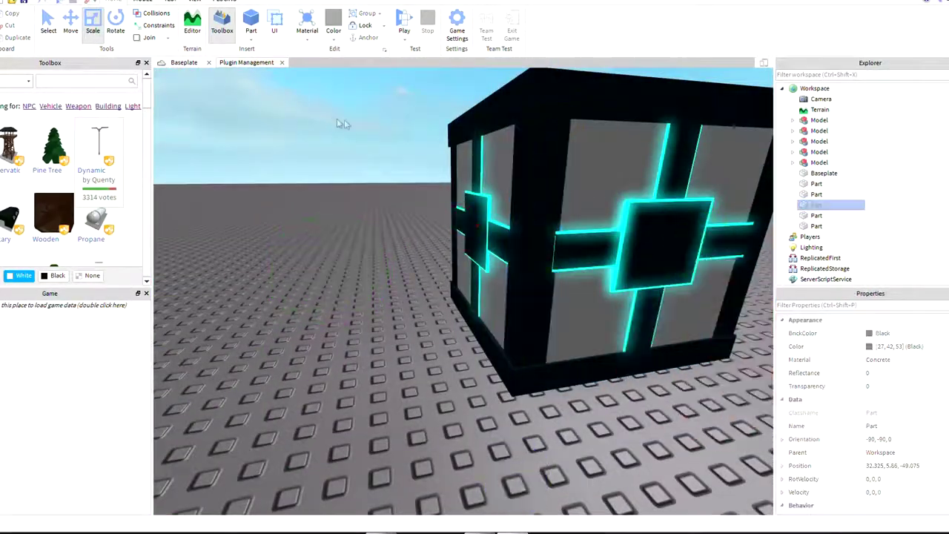
scroll(423, 153, "up", 5)
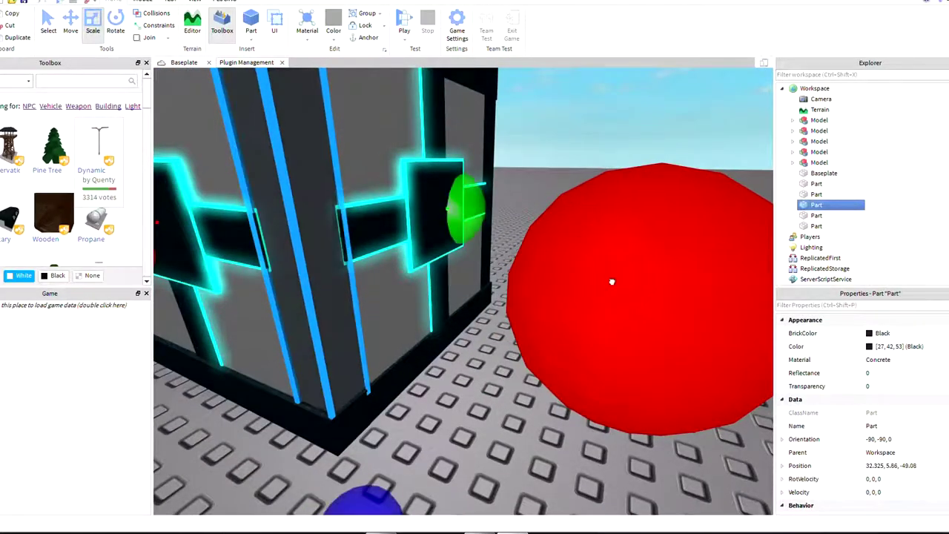
scroll(612, 282, "up", 3)
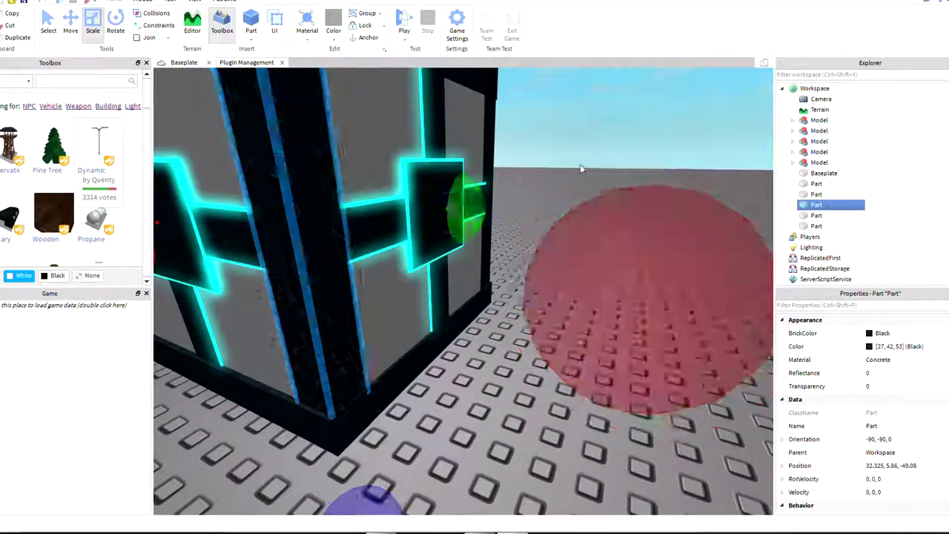
left_click(581, 165)
scroll(746, 250, "down", 2)
Step: Duplicate the glowing cross model, rotate the copy and fit it onto the remaining blank side face
right_click_drag(741, 245, 319, 138)
left_click(445, 223)
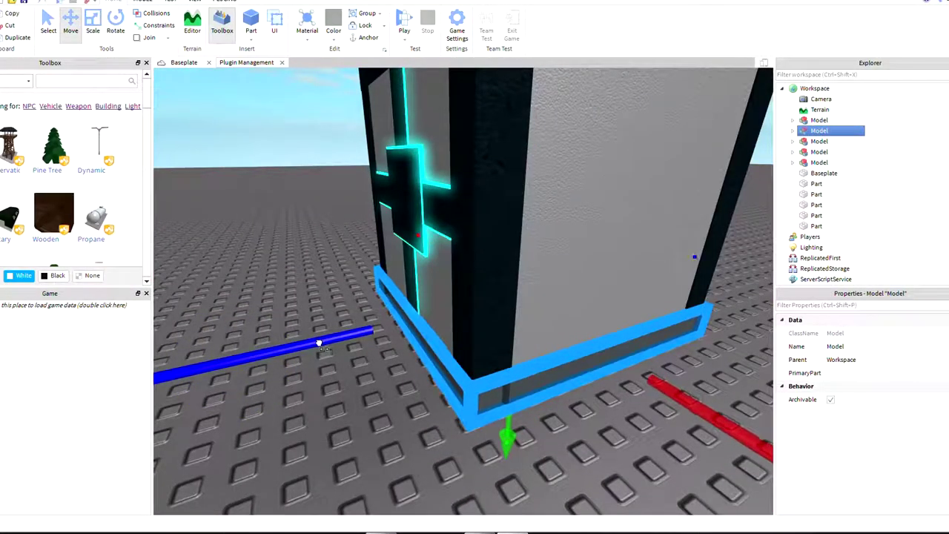
key("ctrl+d")
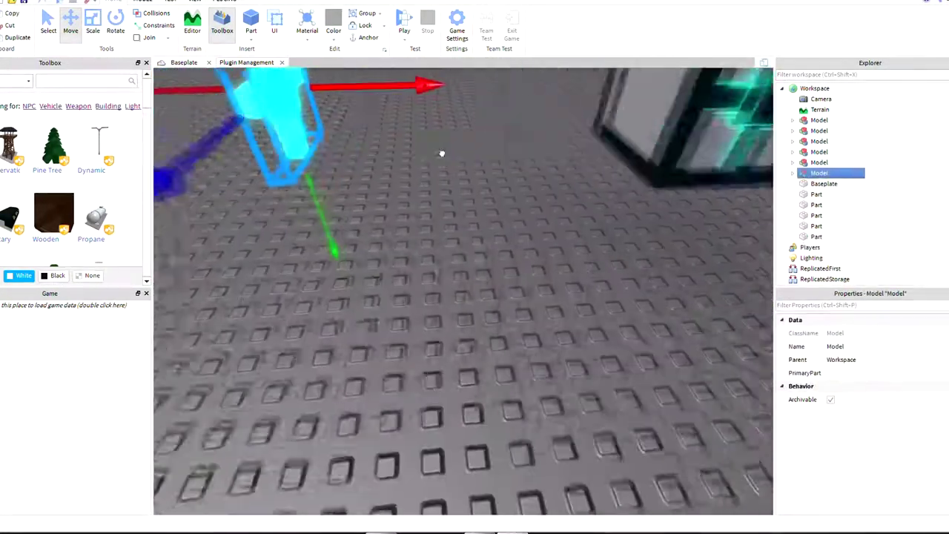
key("ctrl+4")
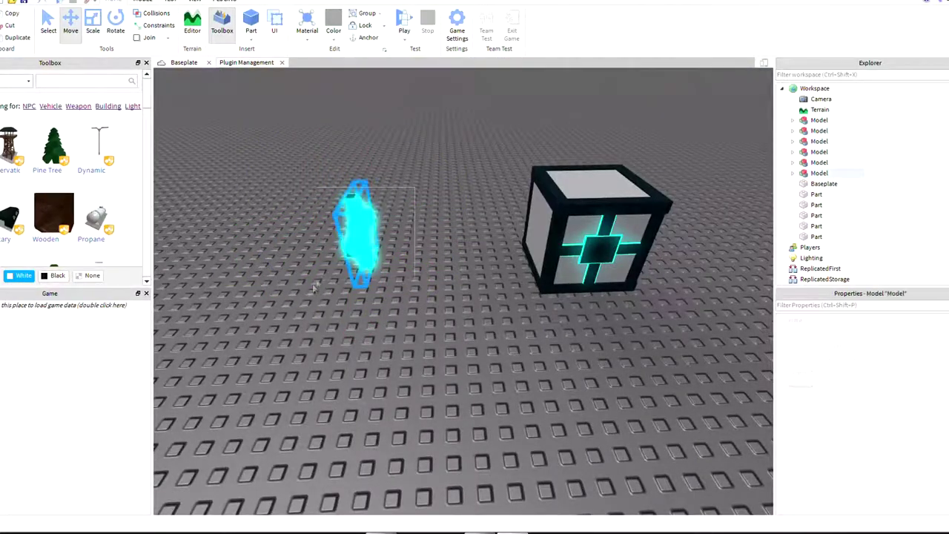
left_click(320, 278)
key("f")
scroll(321, 133, "down", 10)
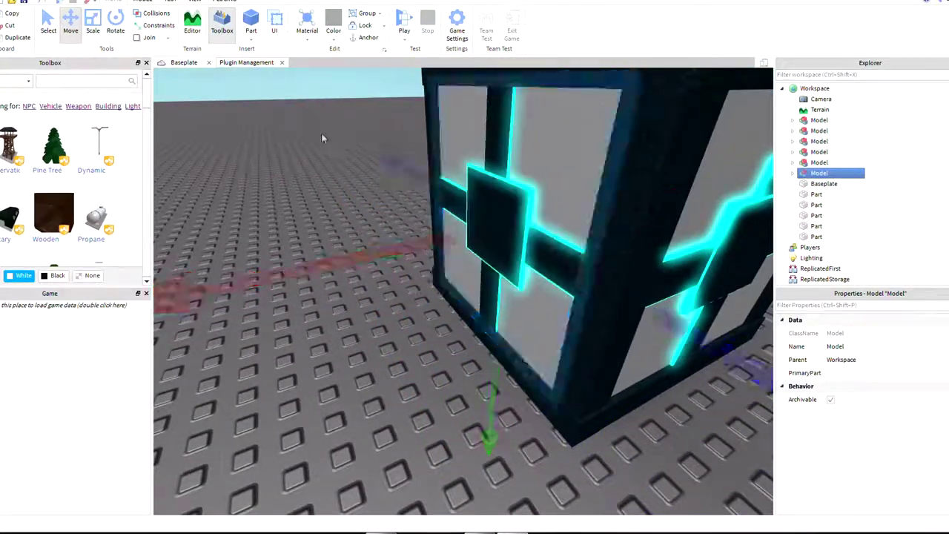
left_click(261, 174)
key("ctrl+z")
Step: Scale the bars of the top frame slightly outward beyond the thickened corner posts
key("f")
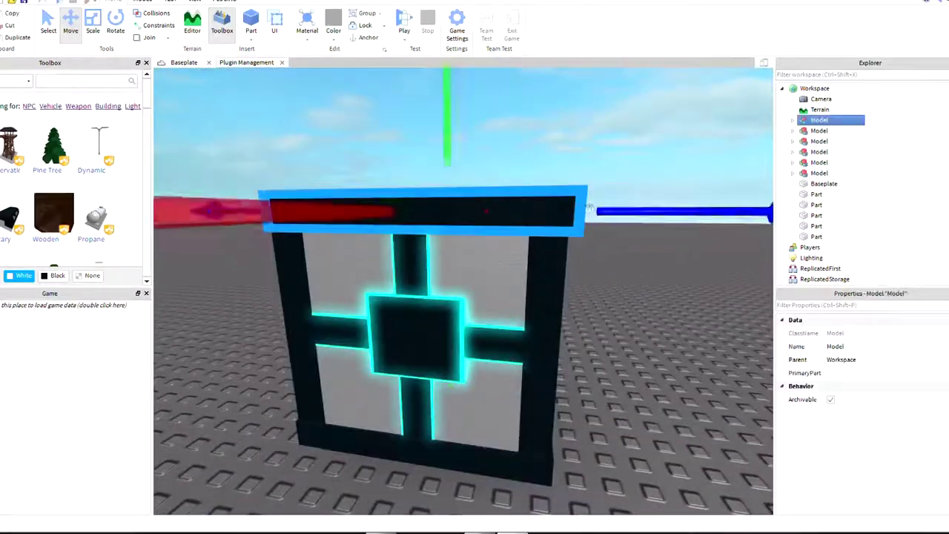
right_click_drag(588, 209, 549, 193)
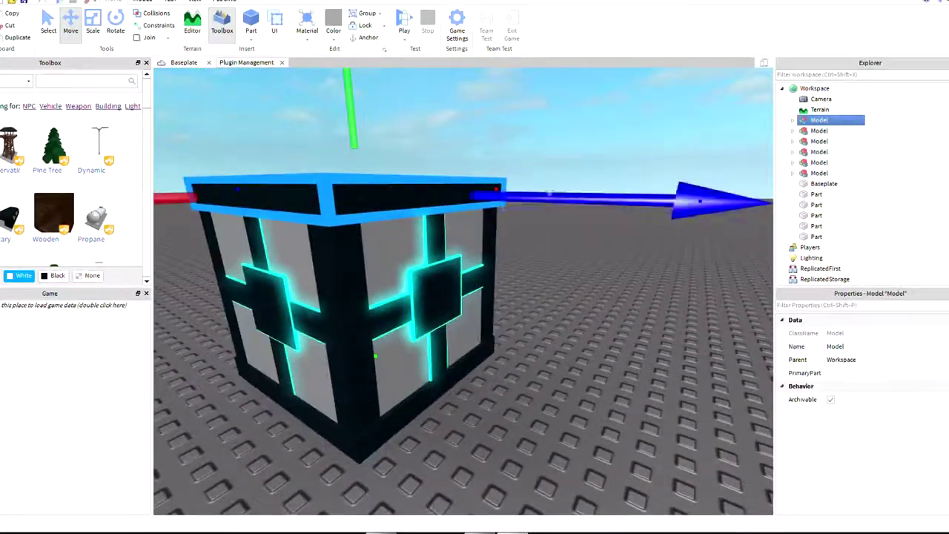
key("ctrl+3")
key("f")
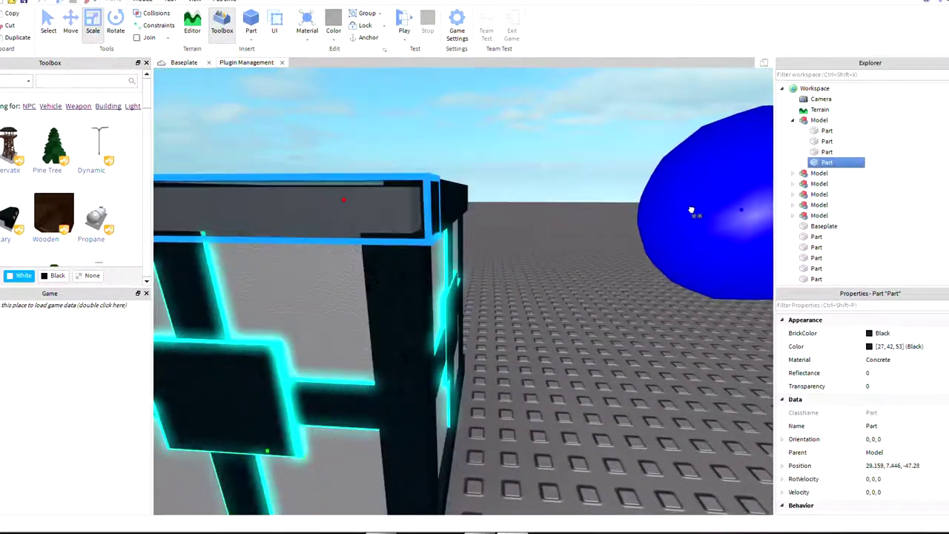
left_click(599, 144)
Step: Scale the bars of the bottom frame slightly outward to match the top frame
right_click_drag(599, 144, 565, 412)
scroll(598, 140, "up", 5)
left_click(405, 281)
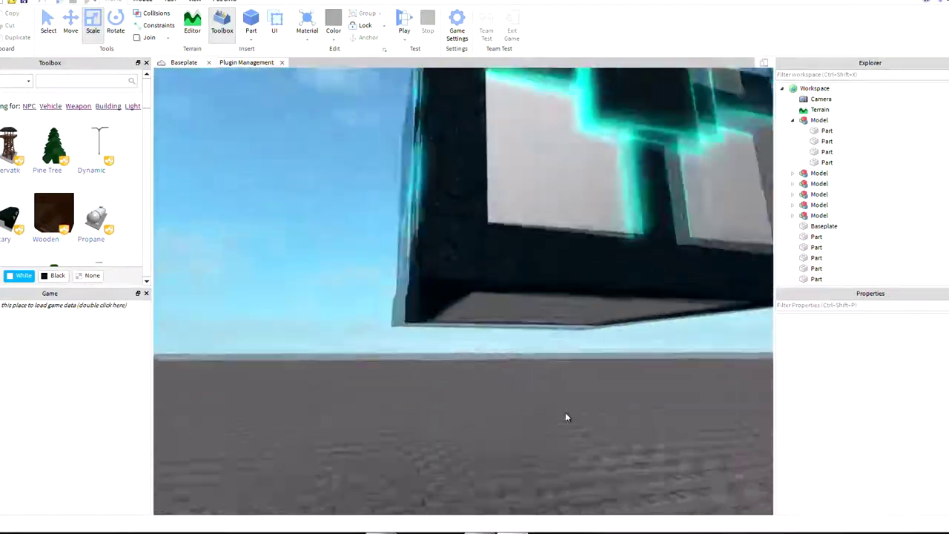
right_click_drag(192, 228, 702, 273)
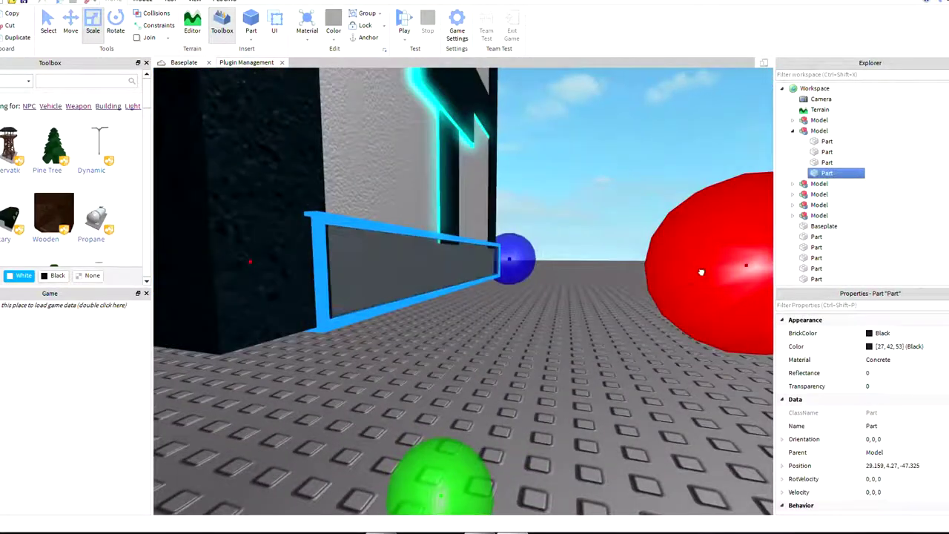
left_click(622, 191)
right_click_drag(621, 191, 621, 190)
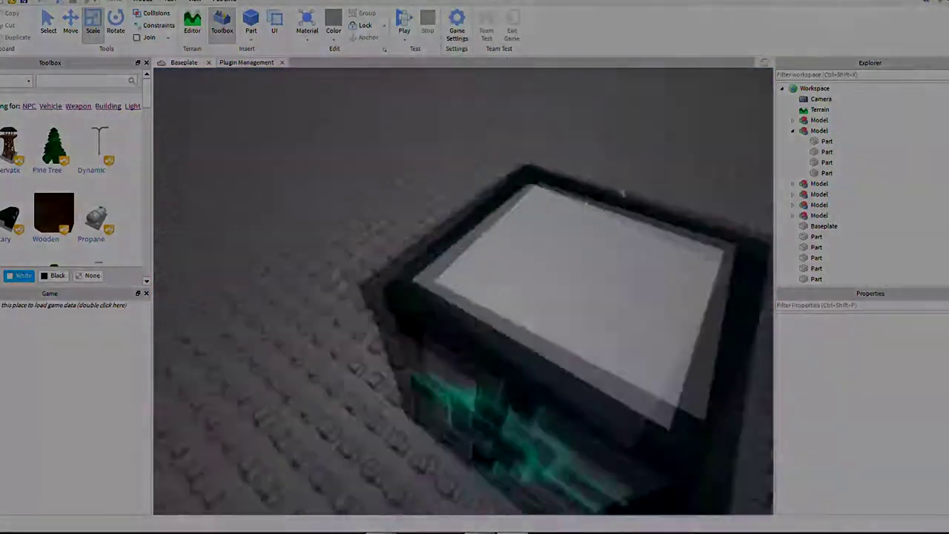